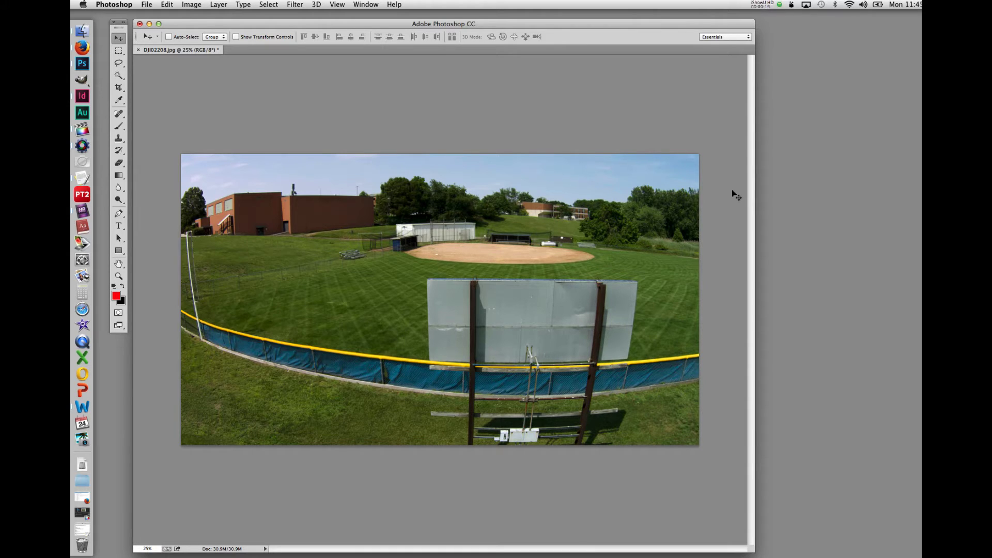
Show the Layers, History and Swatches panels from the Window menu
{"action": "left_click", "coordinate": [364, 5]}
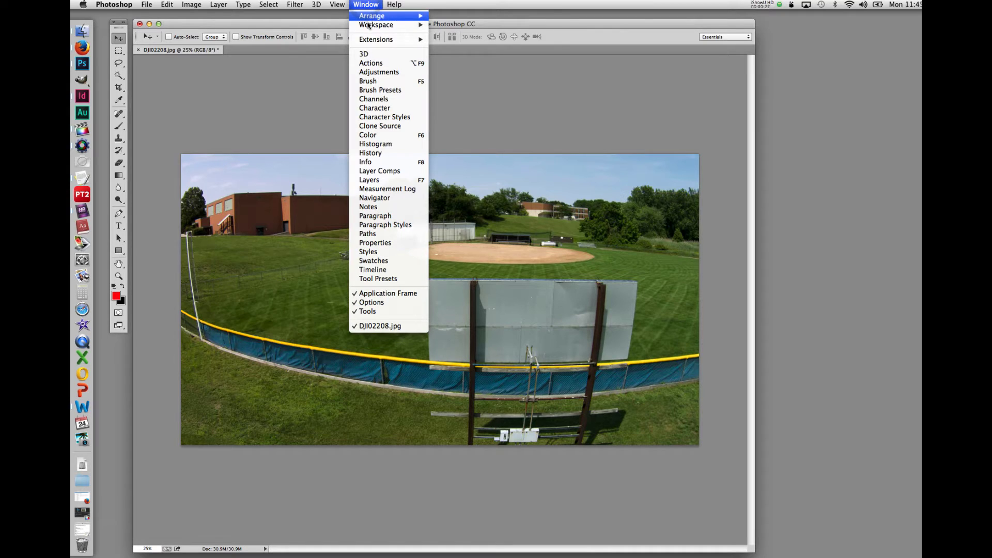
{"action": "mouse_move", "coordinate": [368, 28]}
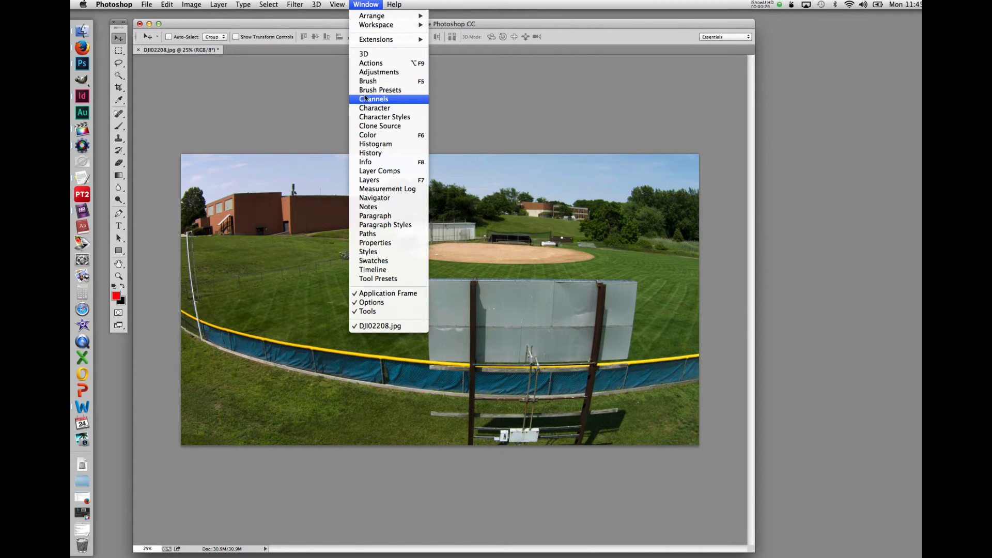
{"action": "left_click", "coordinate": [363, 182]}
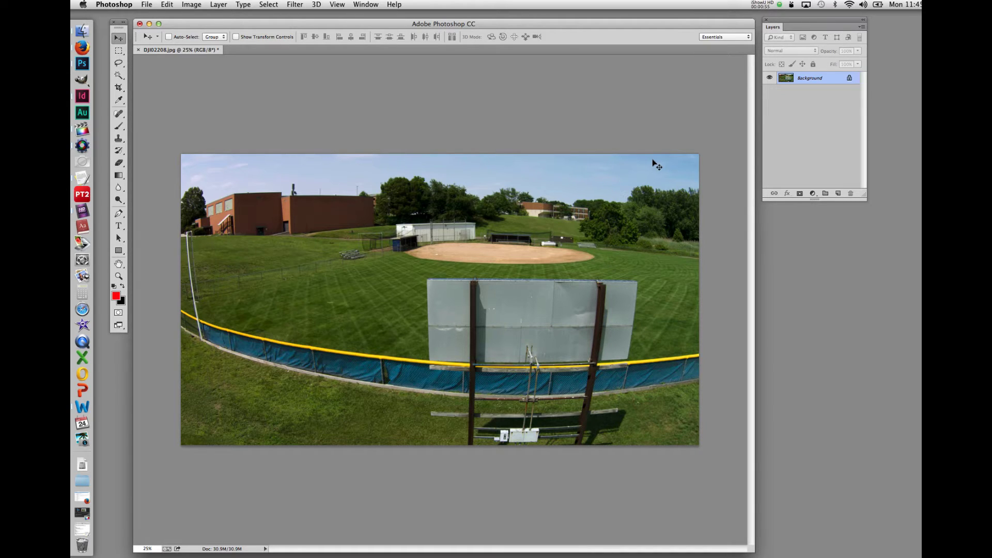
{"action": "left_click", "coordinate": [365, 4]}
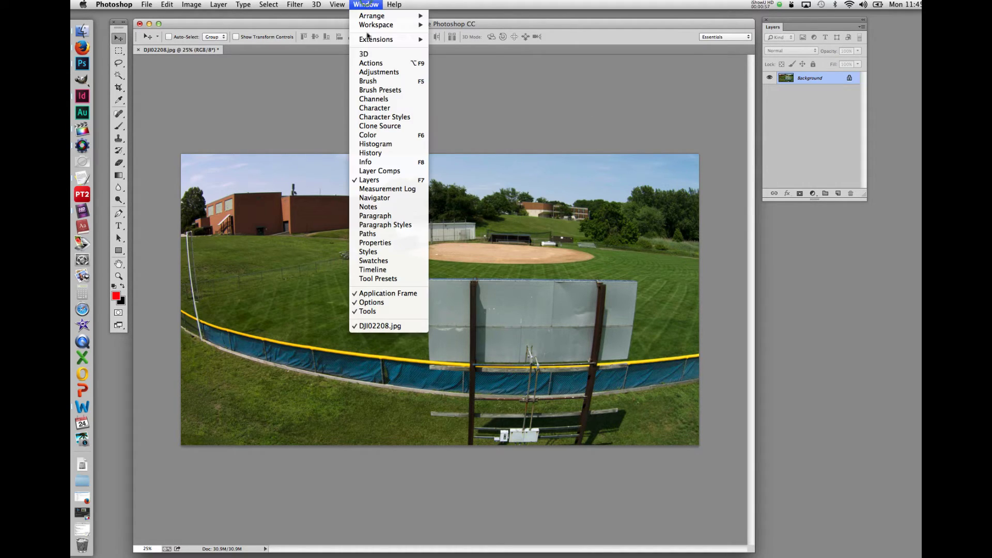
{"action": "left_click", "coordinate": [371, 153]}
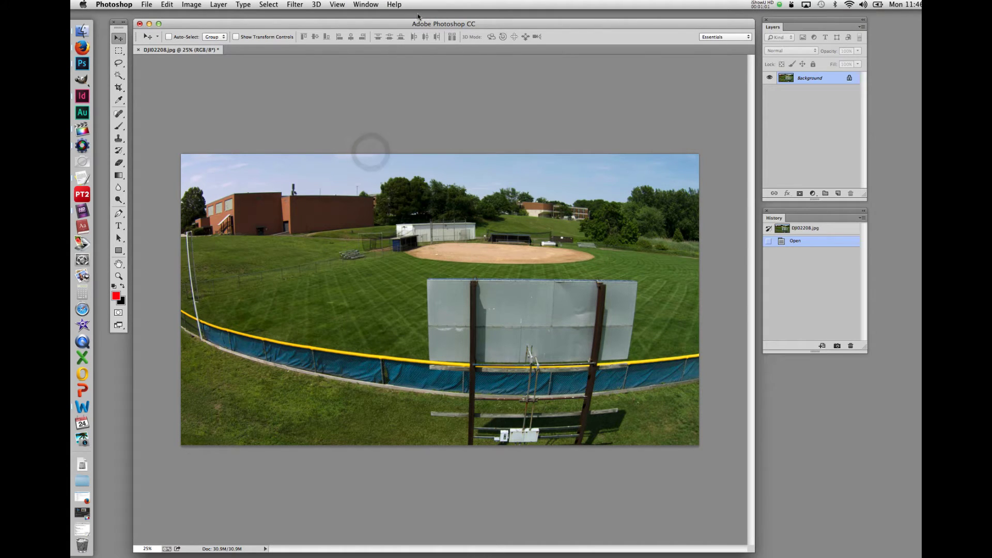
{"action": "left_click", "coordinate": [370, 5]}
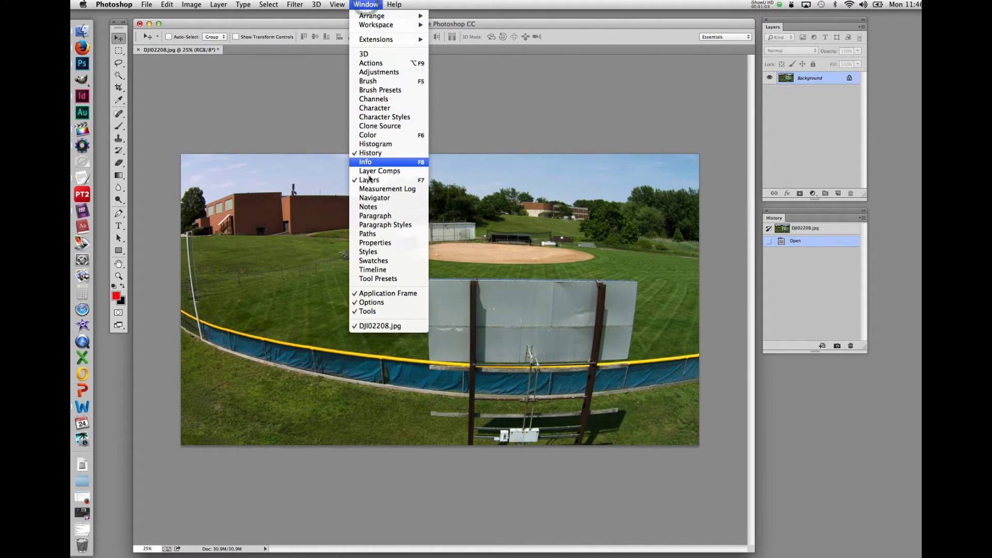
{"action": "left_click", "coordinate": [374, 261]}
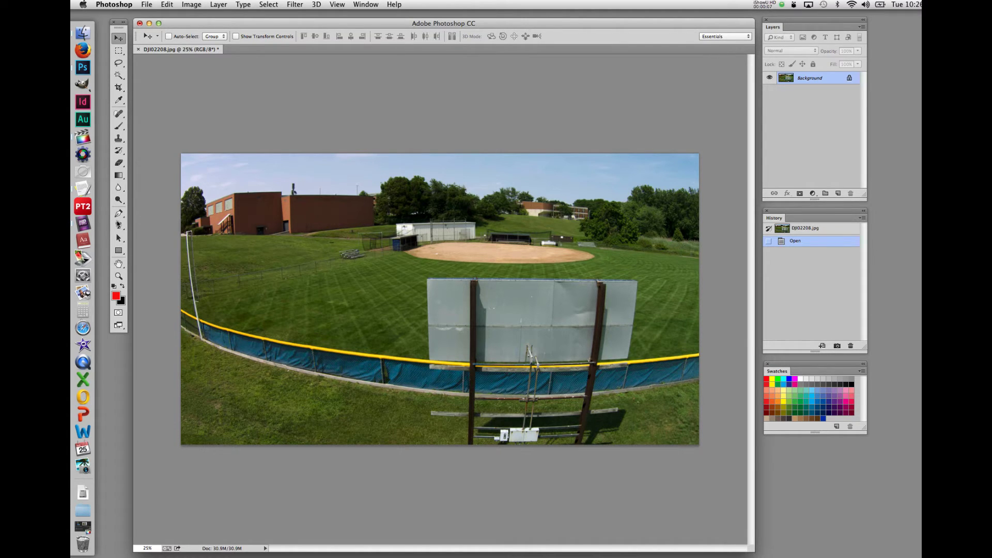
Place a type layer on the photo set to Helvetica Neue Condensed Black, 60 pt
{"action": "left_click", "coordinate": [118, 225]}
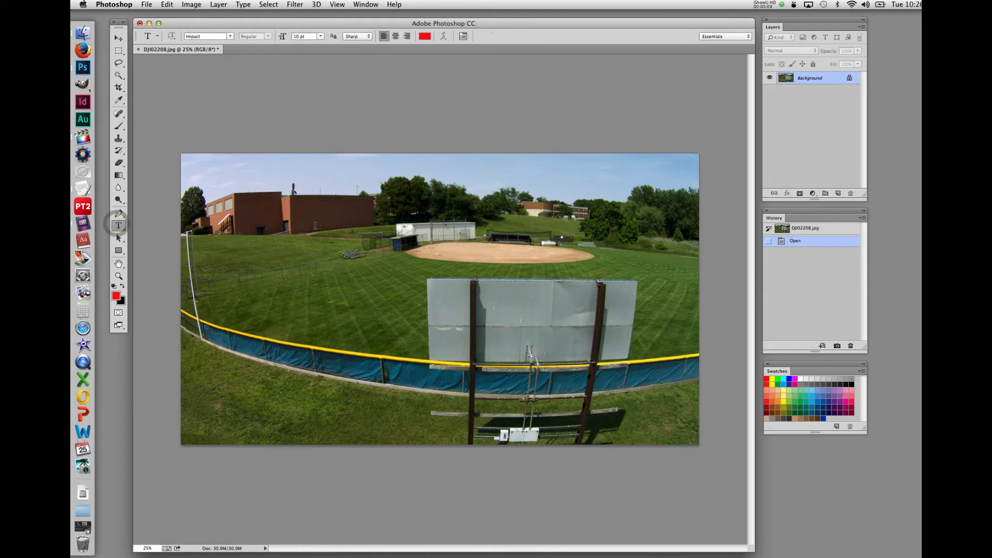
{"action": "left_click", "coordinate": [316, 226]}
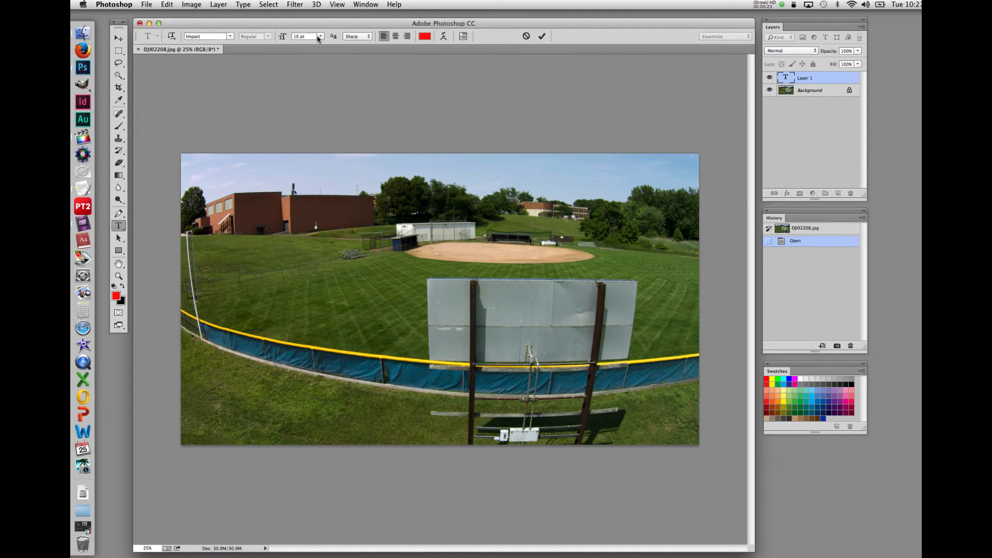
{"action": "left_click", "coordinate": [230, 37]}
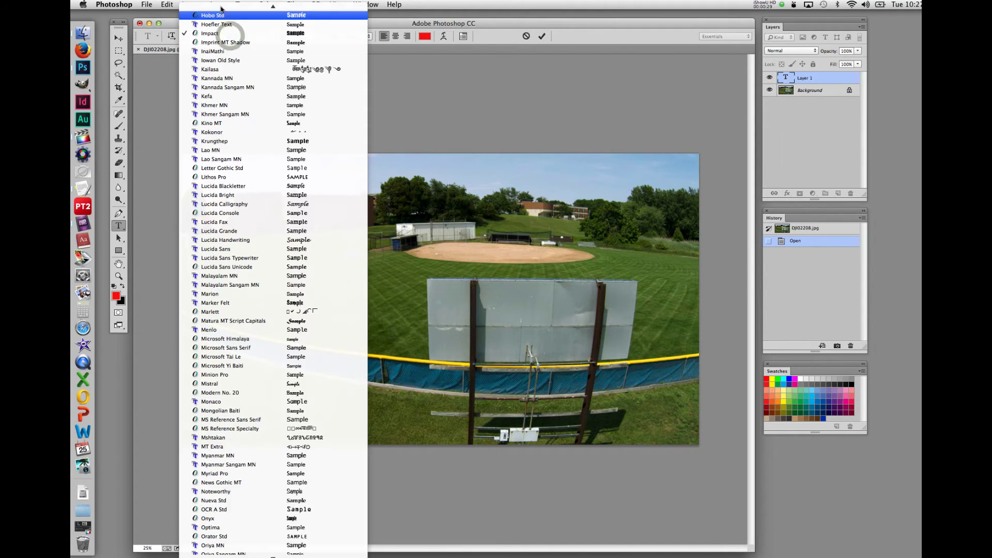
{"action": "scroll", "coordinate": [228, 31], "scroll_direction": "up", "scroll_amount": 3}
{"action": "left_click", "coordinate": [228, 67]}
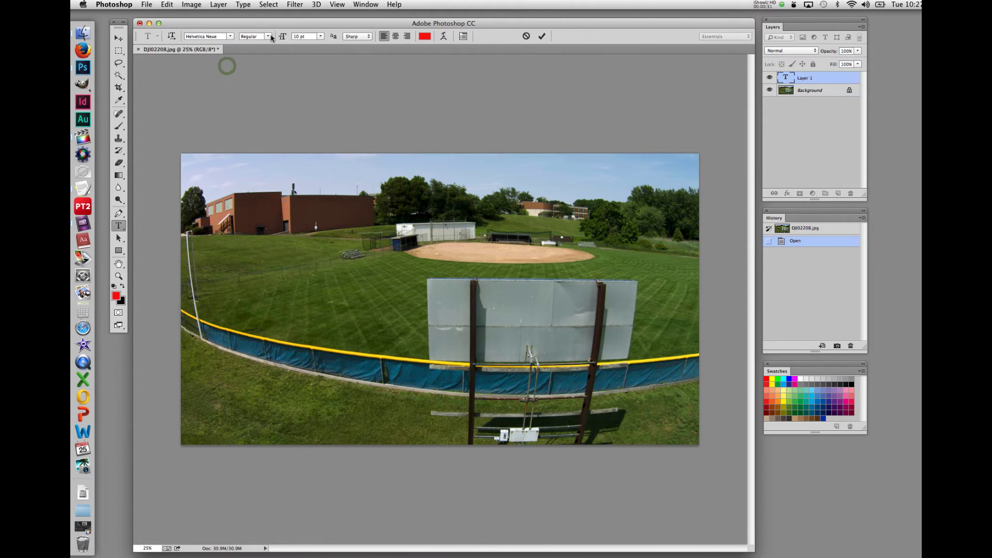
{"action": "left_click", "coordinate": [267, 37]}
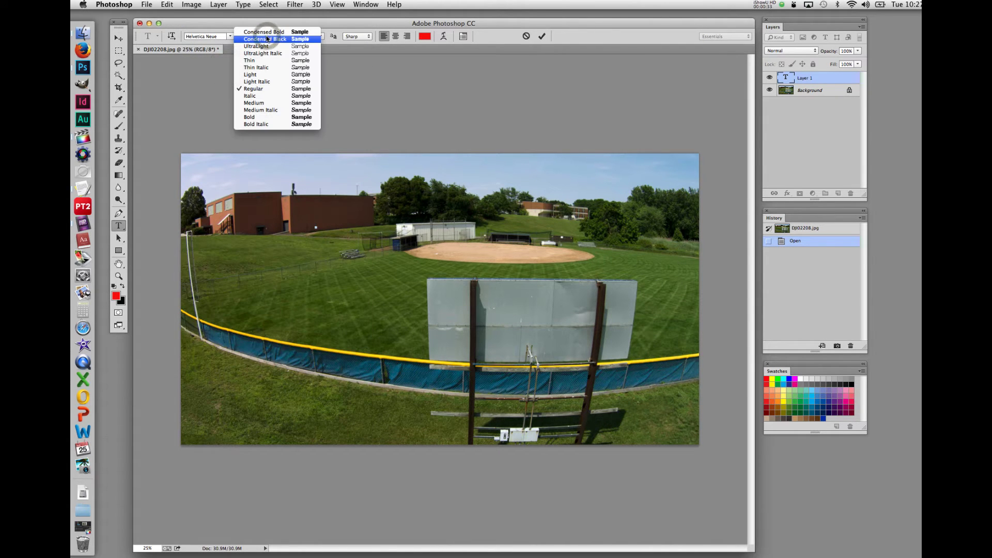
{"action": "left_click", "coordinate": [267, 37]}
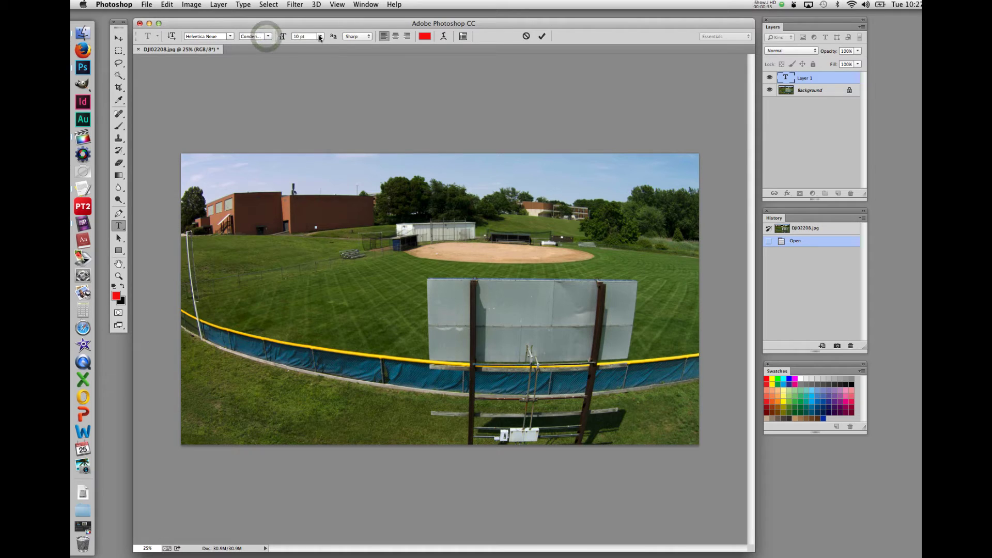
{"action": "left_click", "coordinate": [320, 36]}
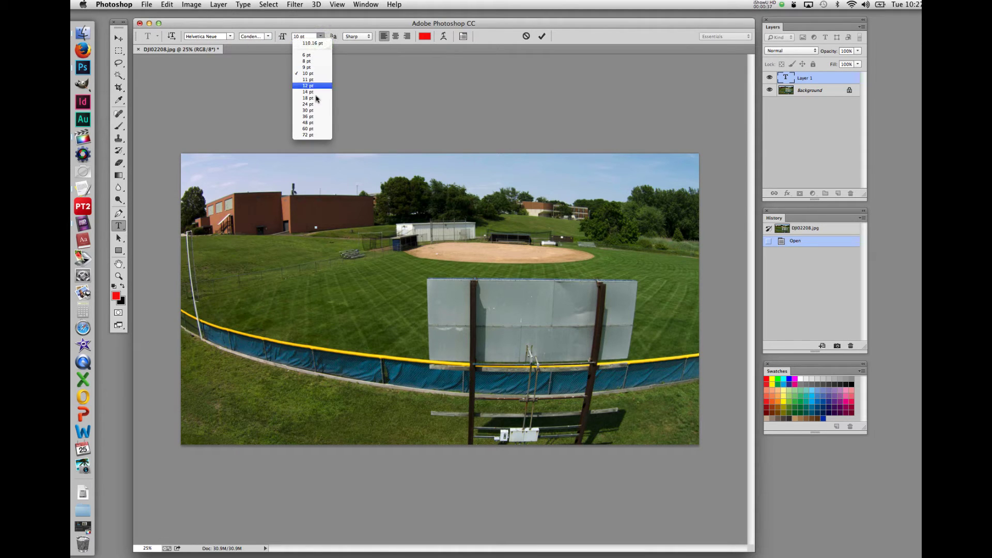
{"action": "left_click", "coordinate": [311, 129]}
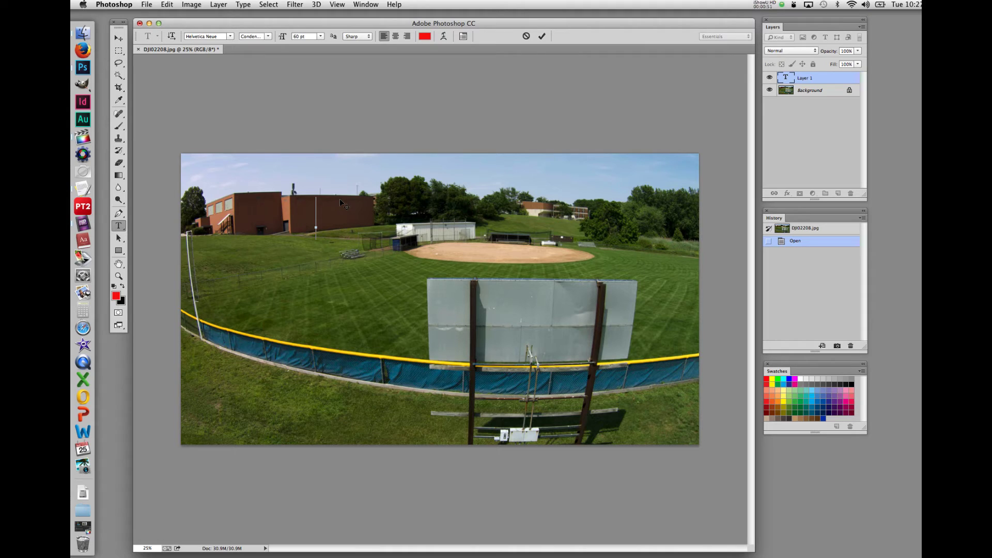
Type 'This is type tool', fix the extra 'o' typo, and commit the text layer
{"action": "type", "text": "This"}
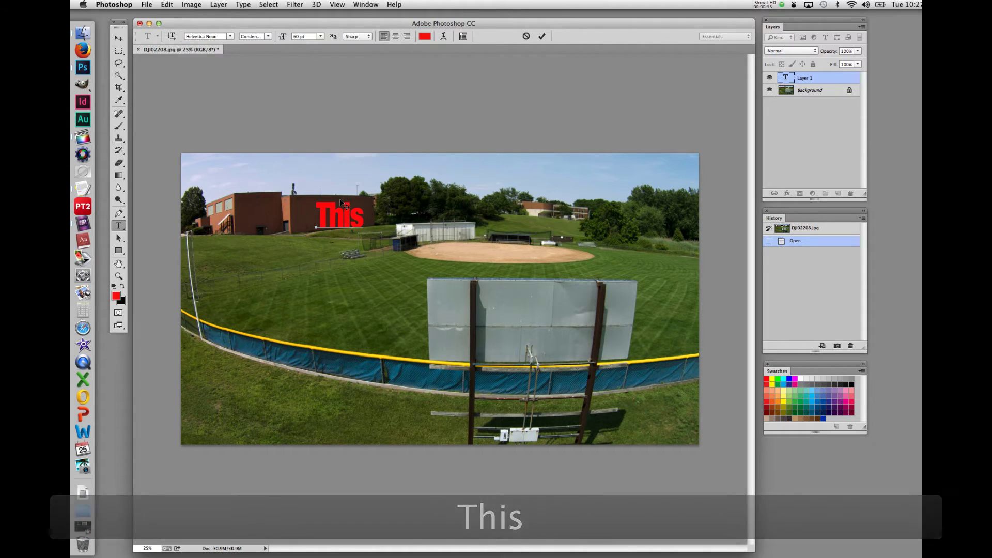
{"action": "type", "text": " is type"}
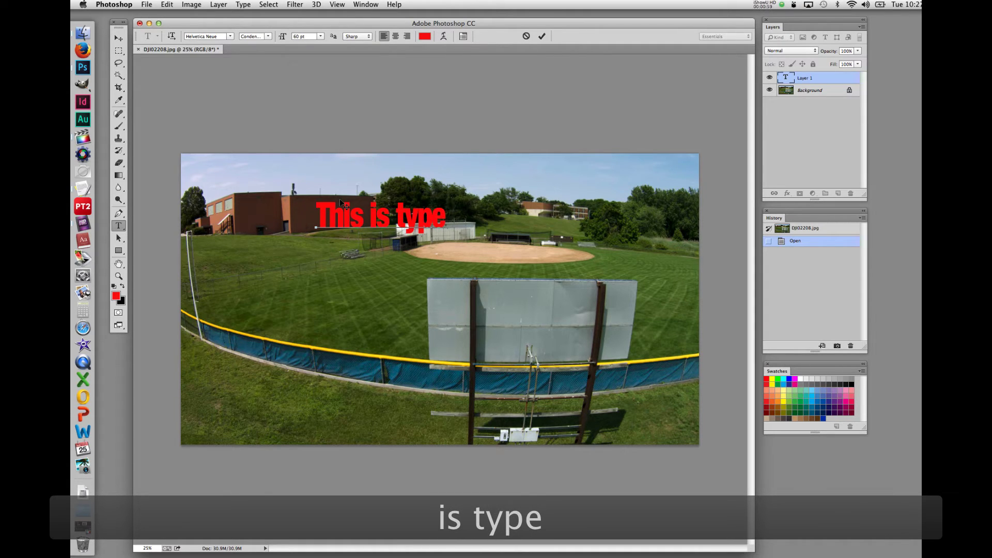
{"action": "type", "text": " too"}
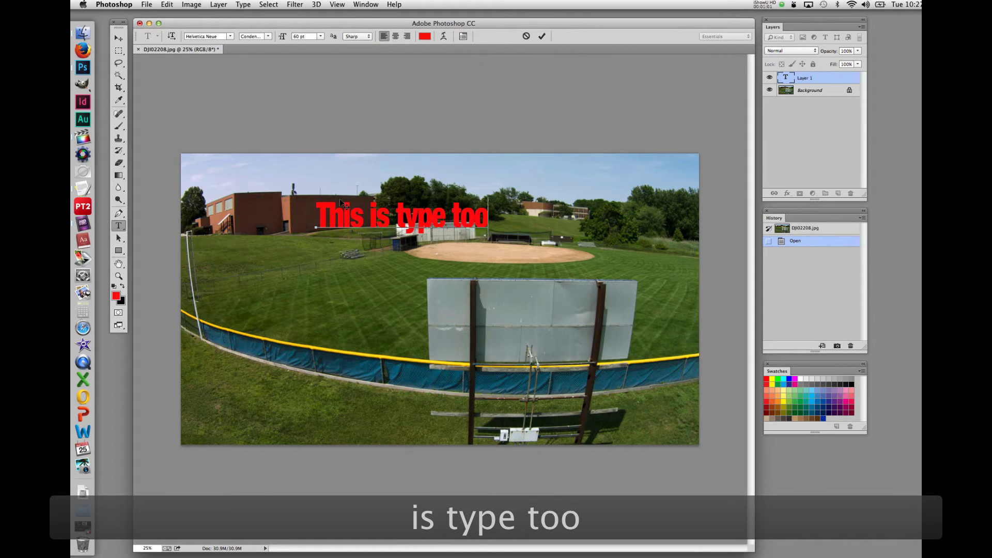
{"action": "type", "text": "o"}
{"action": "key", "text": "BackSpace"}
{"action": "type", "text": "l"}
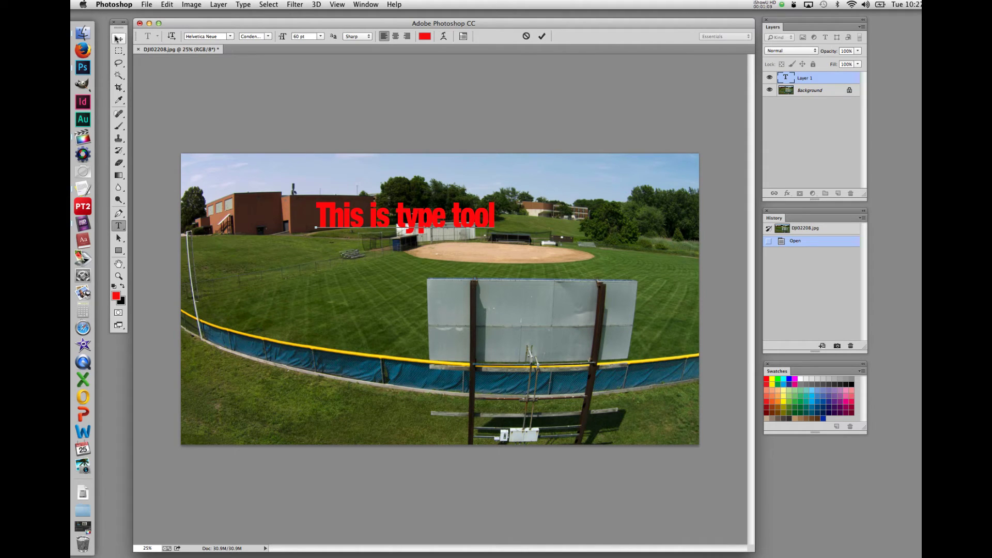
{"action": "left_click", "coordinate": [117, 38]}
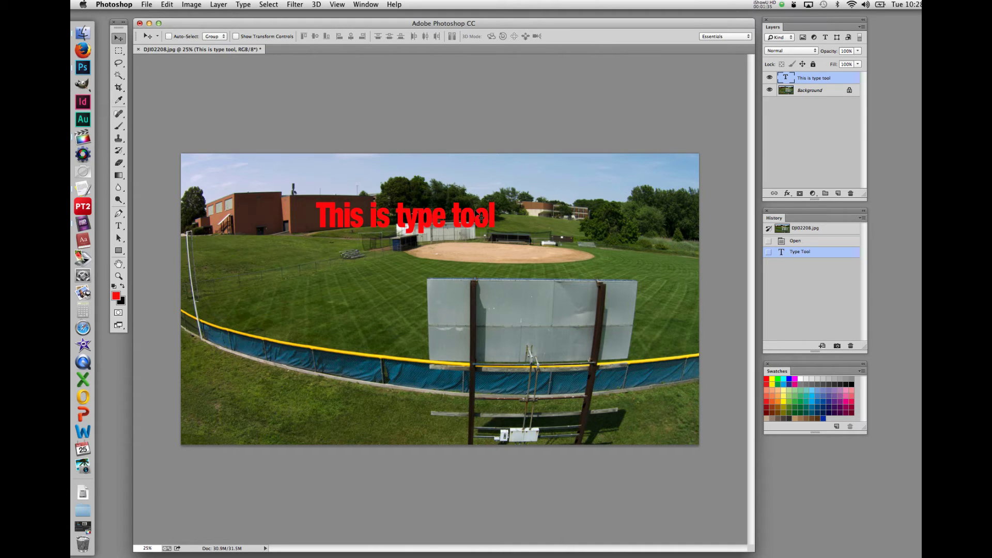
Drag the red heading down and right onto the infield dirt
{"action": "left_click_drag", "start_coordinate": [476, 210], "coordinate": [445, 248]}
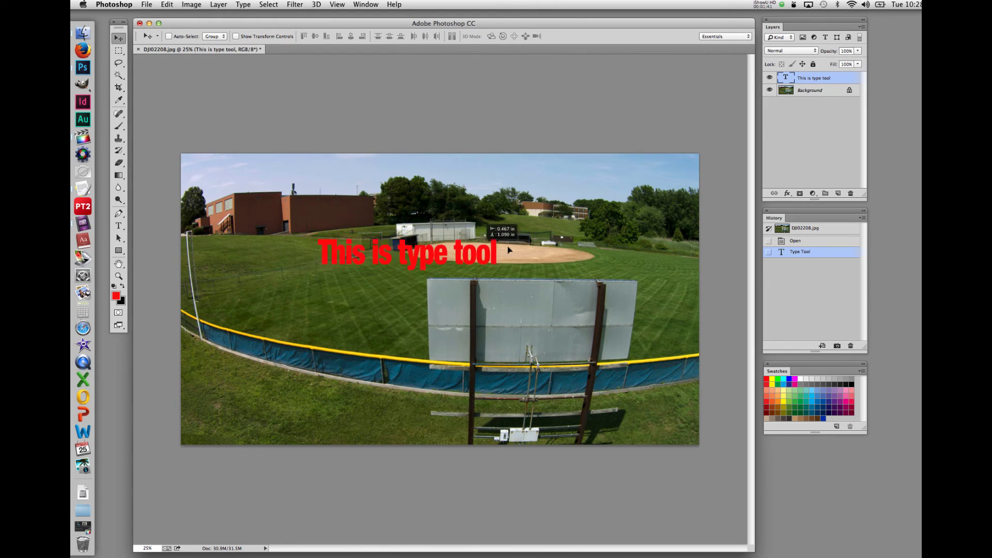
{"action": "left_click_drag", "start_coordinate": [509, 250], "coordinate": [592, 247]}
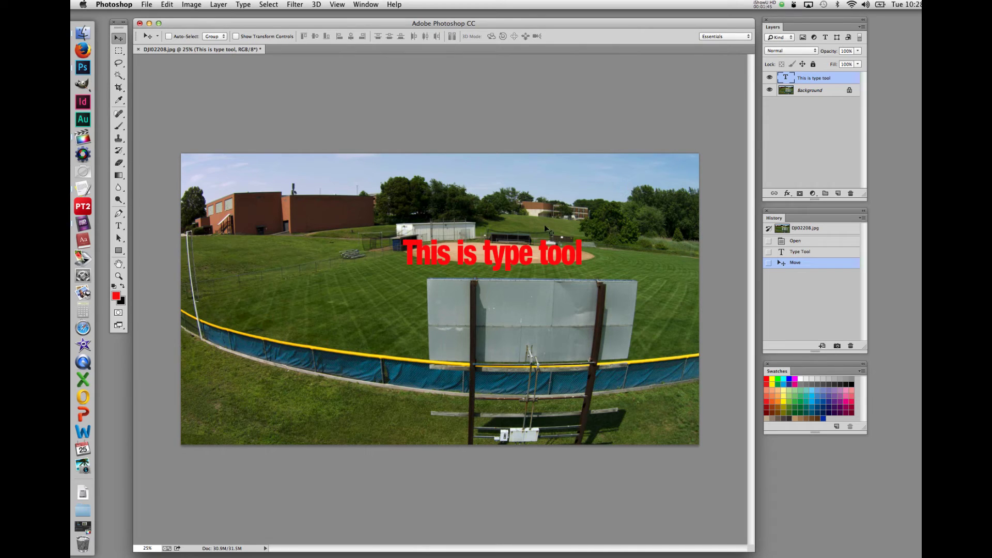
{"action": "left_click", "coordinate": [118, 226]}
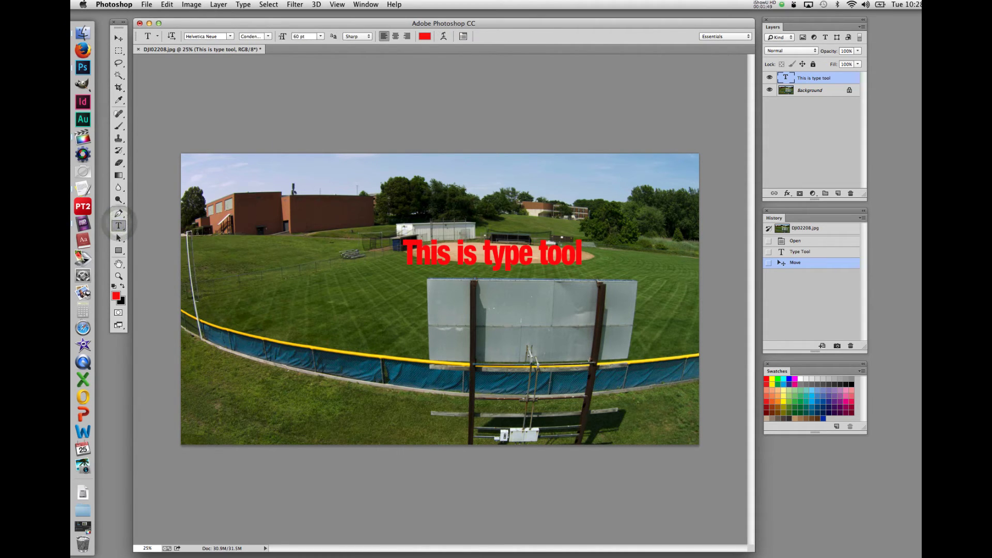
Select the whole red heading, change it to yellow from the Swatches, and commit
{"action": "double_click", "coordinate": [459, 251]}
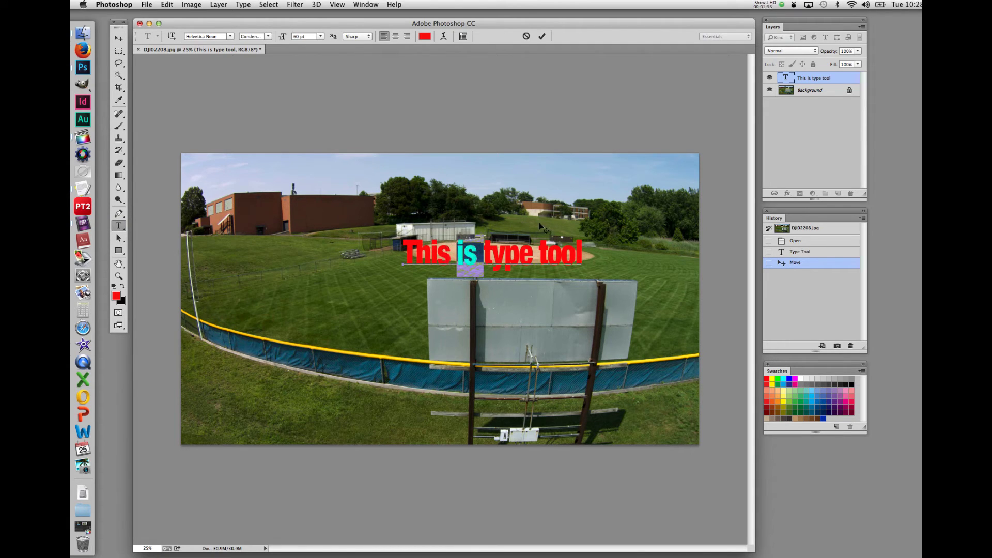
{"action": "left_click_drag", "start_coordinate": [594, 252], "coordinate": [403, 252]}
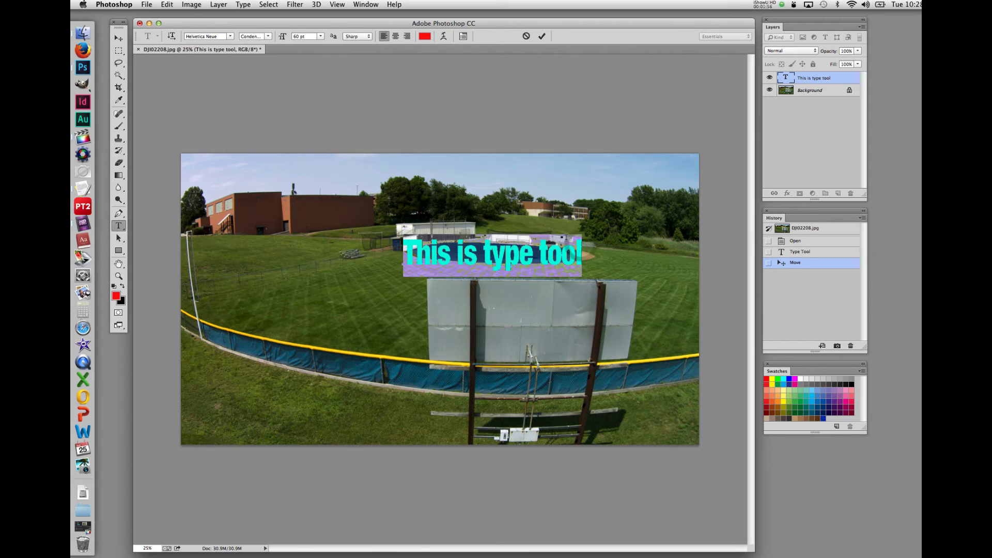
{"action": "left_click", "coordinate": [772, 379]}
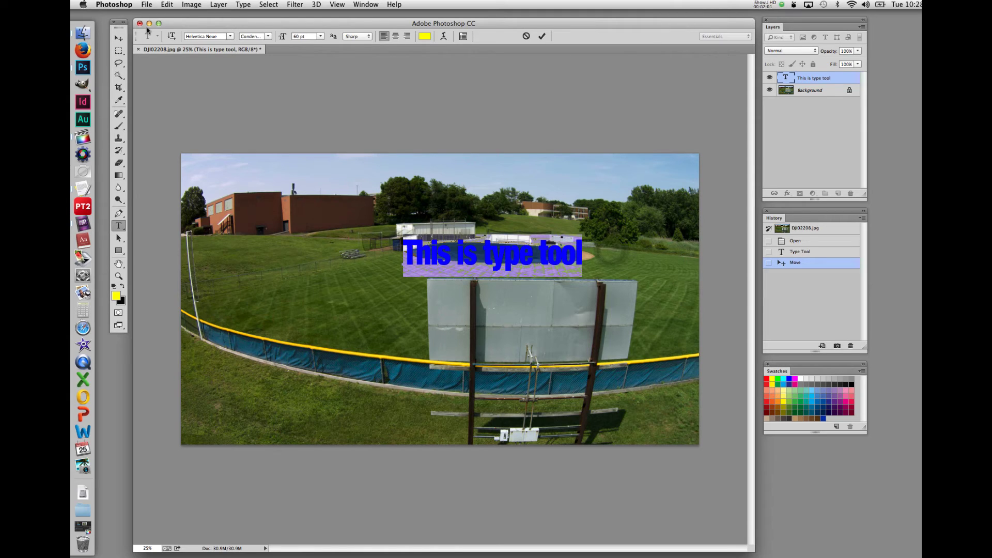
{"action": "left_click", "coordinate": [118, 38]}
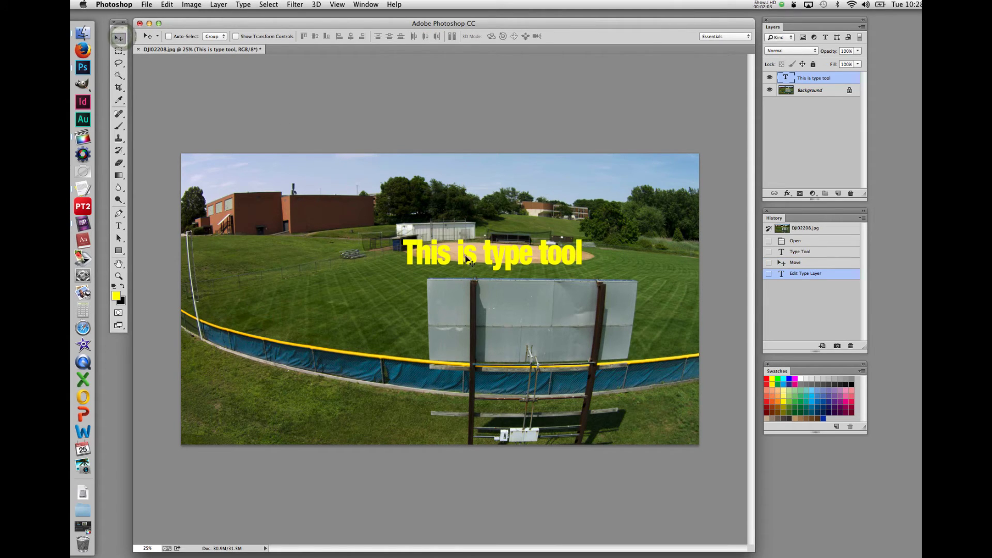
Append ' again' after 'tool' so the heading reads 'This is type tool again'
{"action": "left_click", "coordinate": [119, 225]}
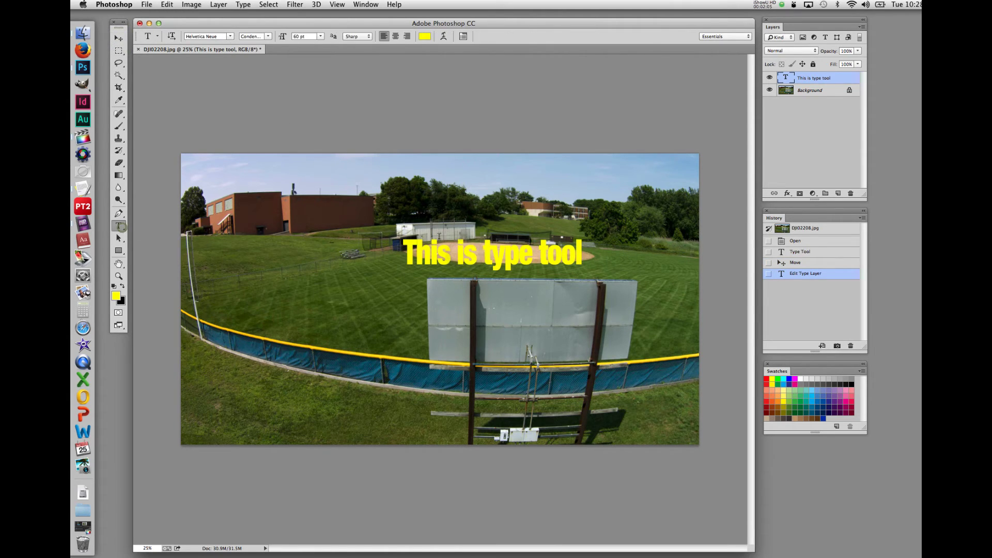
{"action": "double_click", "coordinate": [496, 254]}
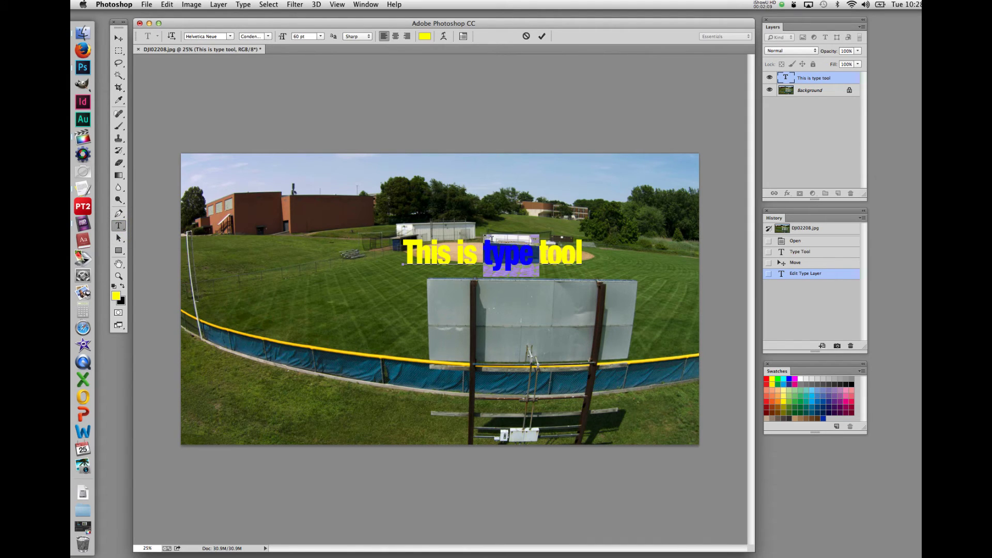
{"action": "left_click", "coordinate": [582, 253]}
{"action": "type", "text": "a"}
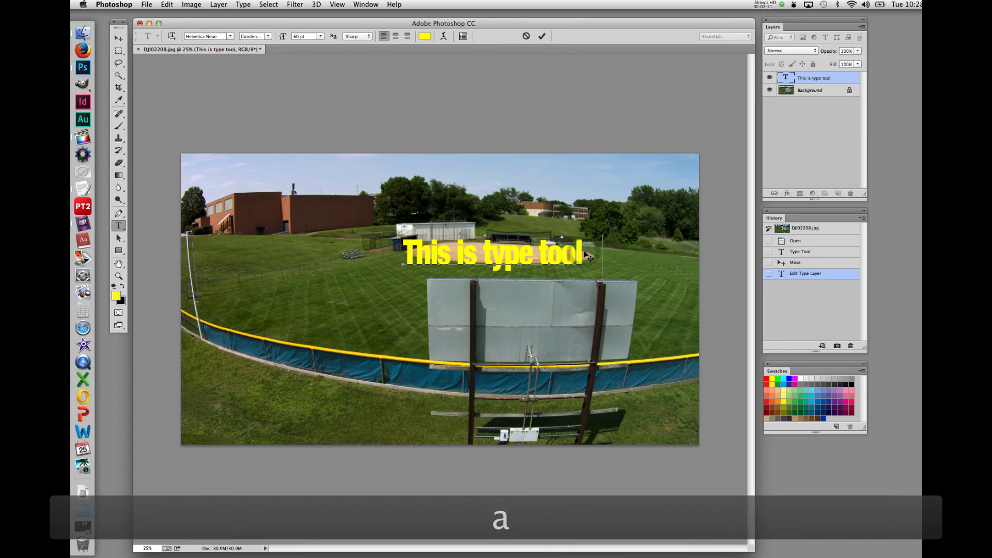
{"action": "type", "text": "gain"}
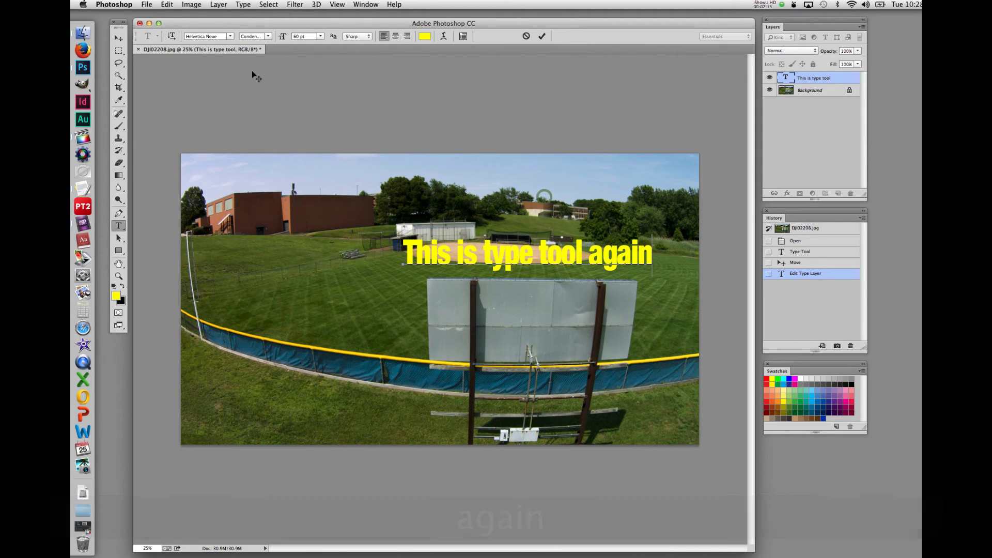
{"action": "left_click", "coordinate": [120, 39]}
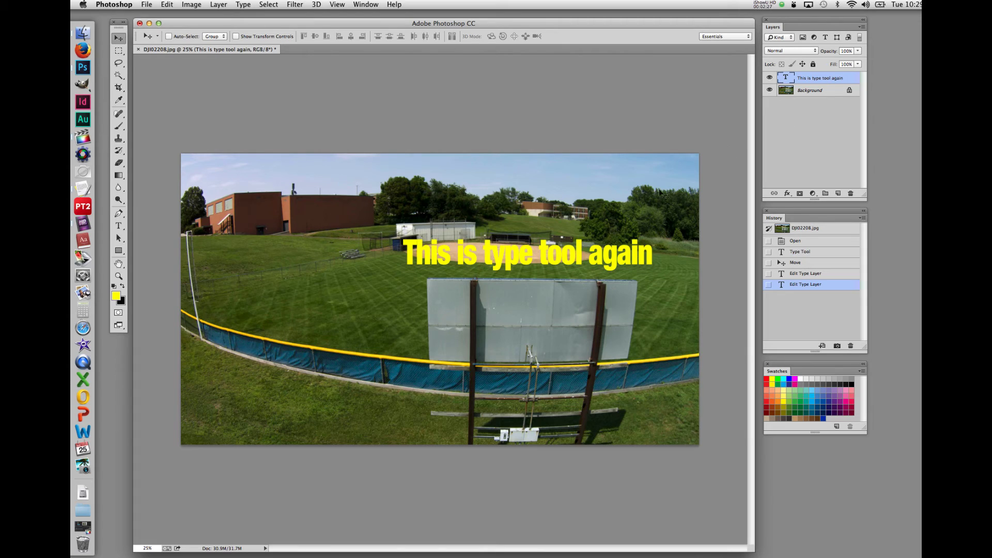
Toggle the text layer's visibility off and on, then drag the heading onto the scoreboard
{"action": "left_click", "coordinate": [769, 78]}
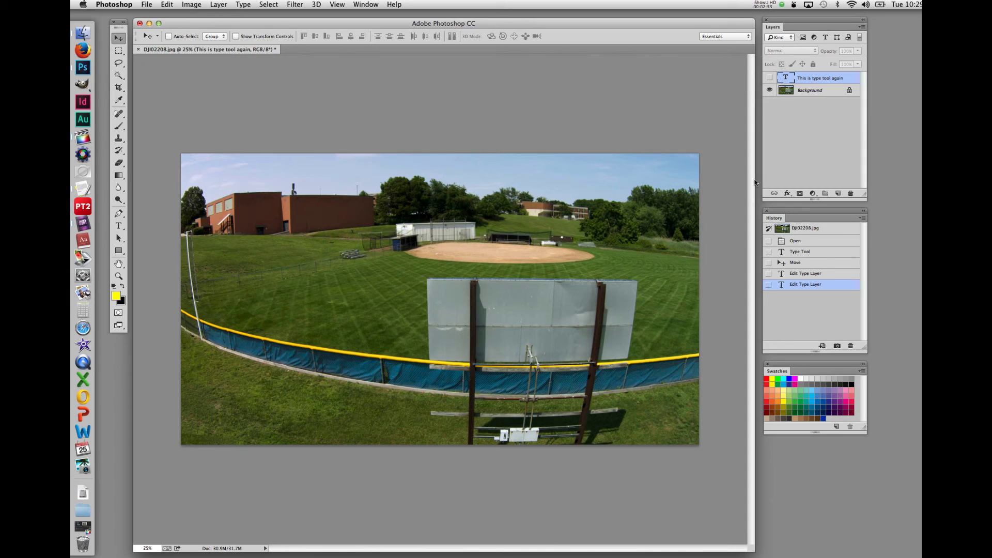
{"action": "left_click", "coordinate": [769, 78]}
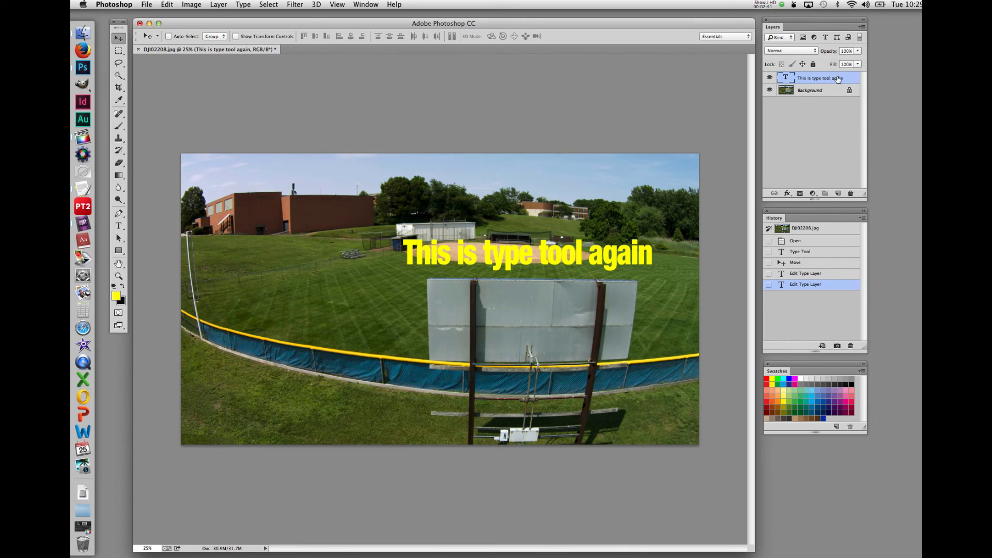
{"action": "left_click_drag", "start_coordinate": [826, 80], "coordinate": [850, 194]}
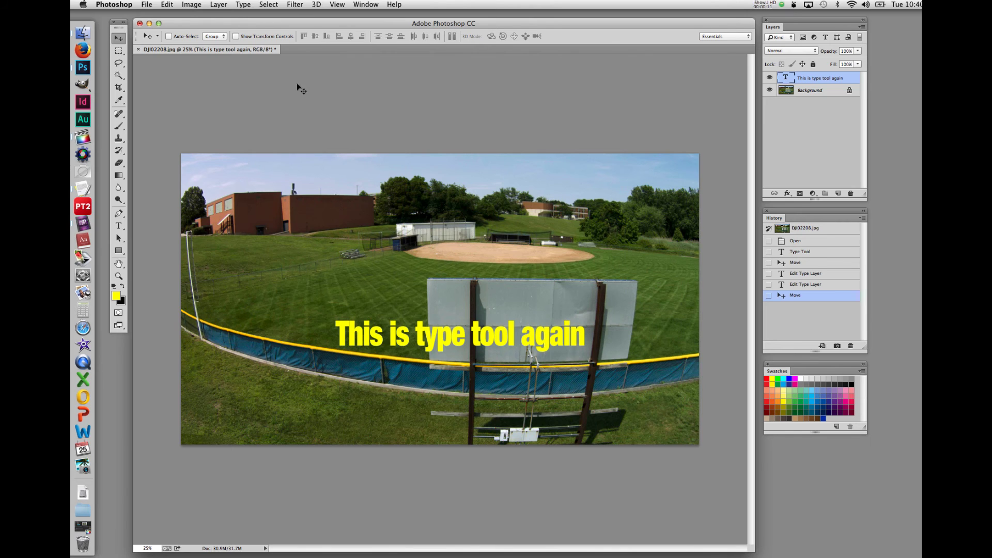
Add a Levels adjustment layer through Layer > New Adjustment Layer, keeping the name Levels 1
{"action": "left_click", "coordinate": [218, 4]}
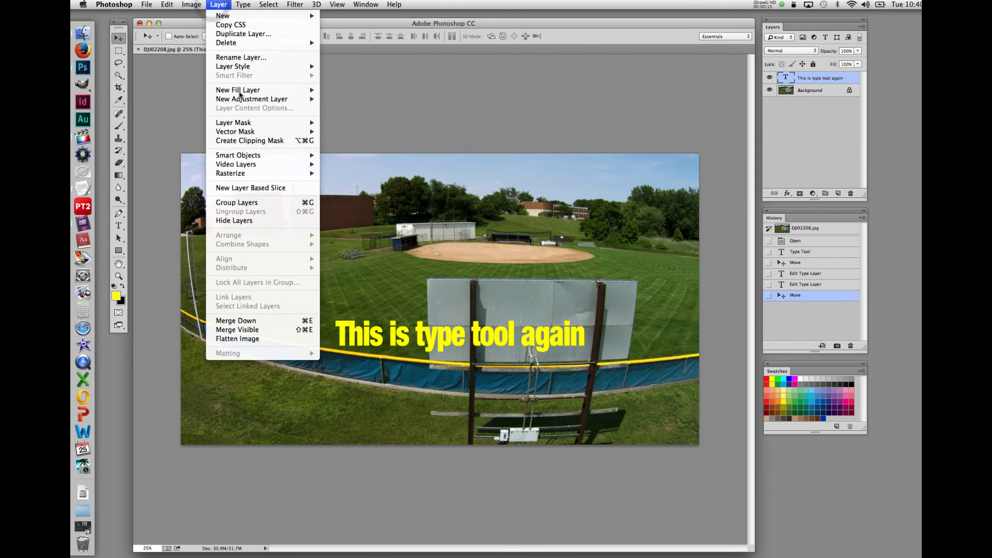
{"action": "mouse_move", "coordinate": [245, 100]}
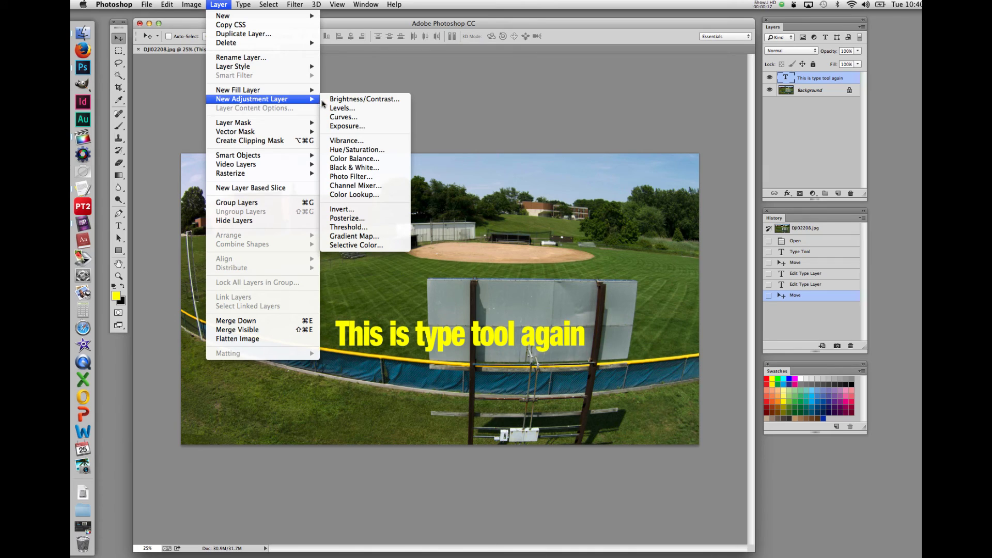
{"action": "left_click", "coordinate": [338, 108]}
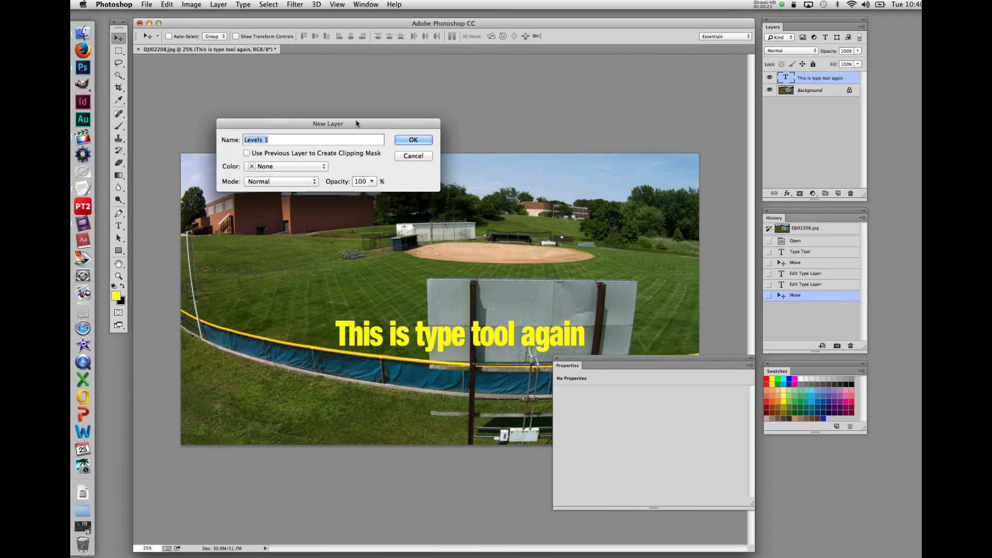
{"action": "left_click", "coordinate": [413, 140]}
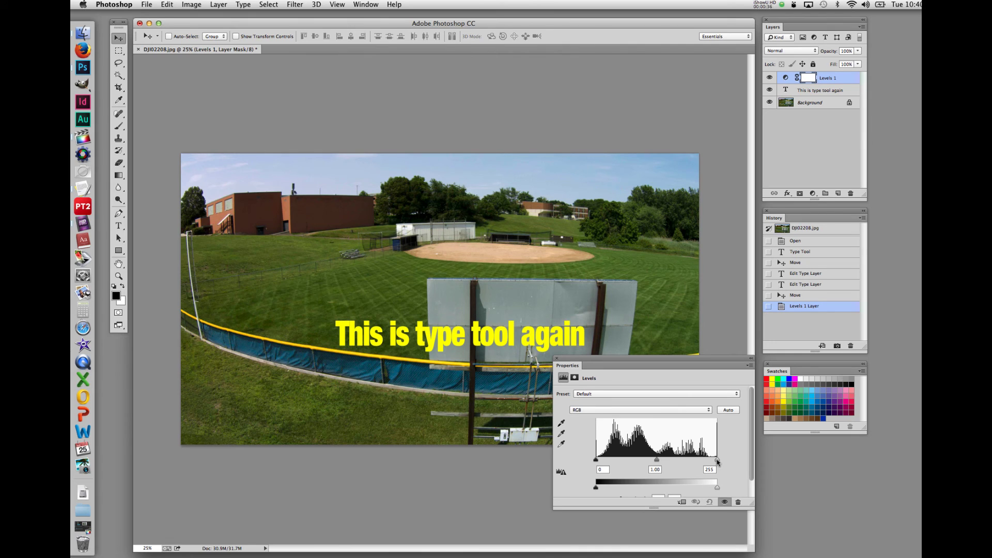
Brighten the photo with Auto Levels and slider tweaks to 3 / 1.18 / 237, then close Properties
{"action": "mouse_move", "coordinate": [717, 460]}
{"action": "left_mouse_down"}
{"action": "mouse_move", "coordinate": [690, 458]}
{"action": "mouse_move", "coordinate": [716, 453]}
{"action": "left_mouse_up"}
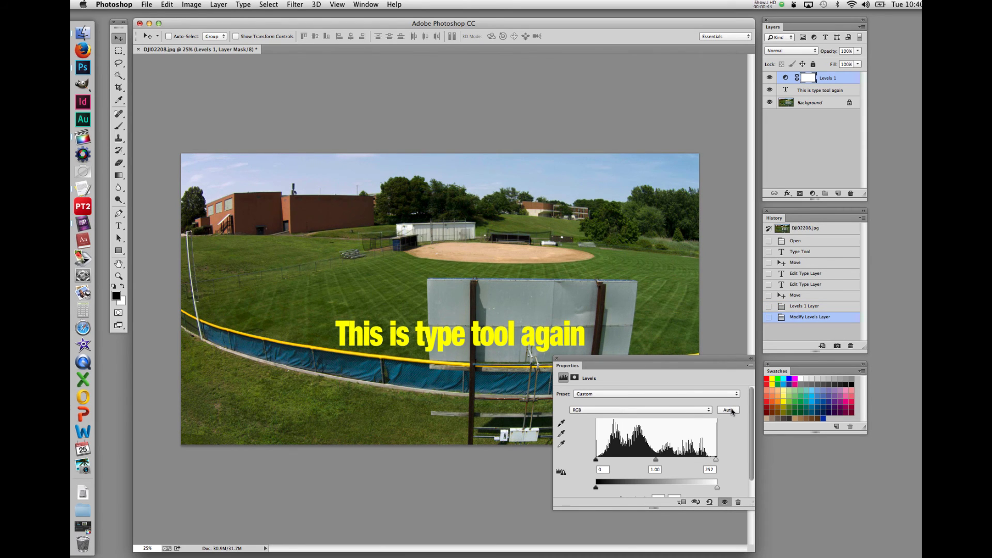
{"action": "left_click", "coordinate": [731, 411]}
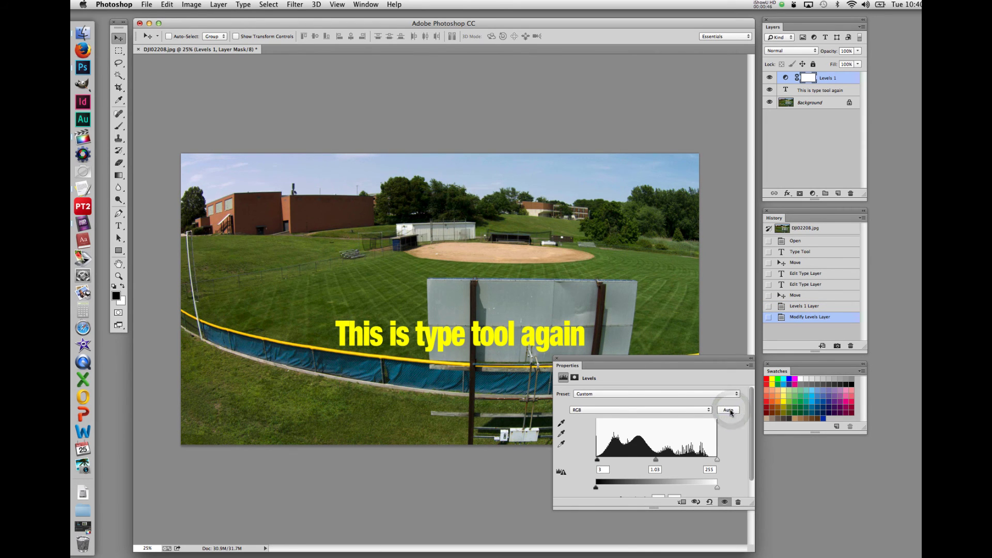
{"action": "left_click_drag", "start_coordinate": [718, 460], "coordinate": [697, 462]}
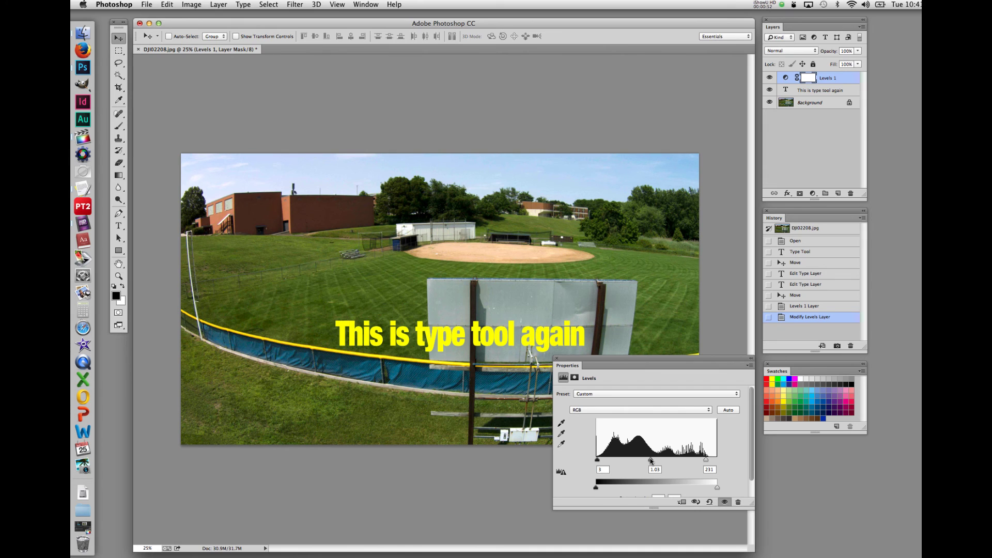
{"action": "left_click_drag", "start_coordinate": [706, 462], "coordinate": [645, 460]}
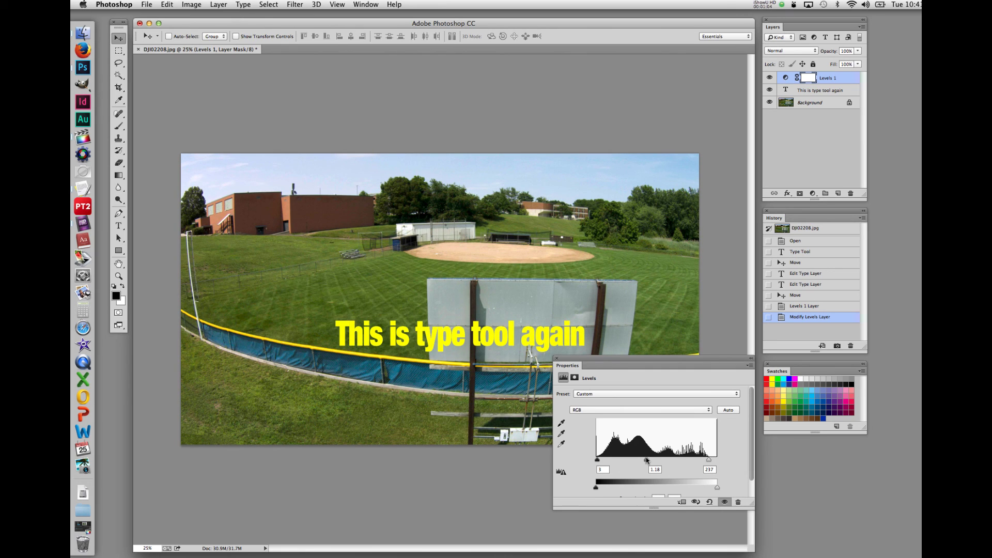
{"action": "left_click", "coordinate": [556, 359]}
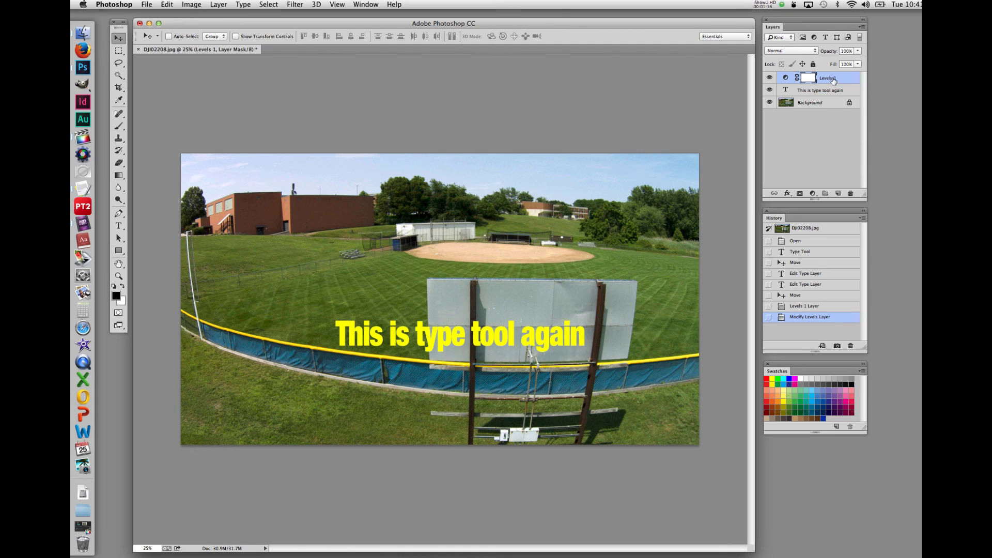
{"action": "left_click", "coordinate": [769, 78]}
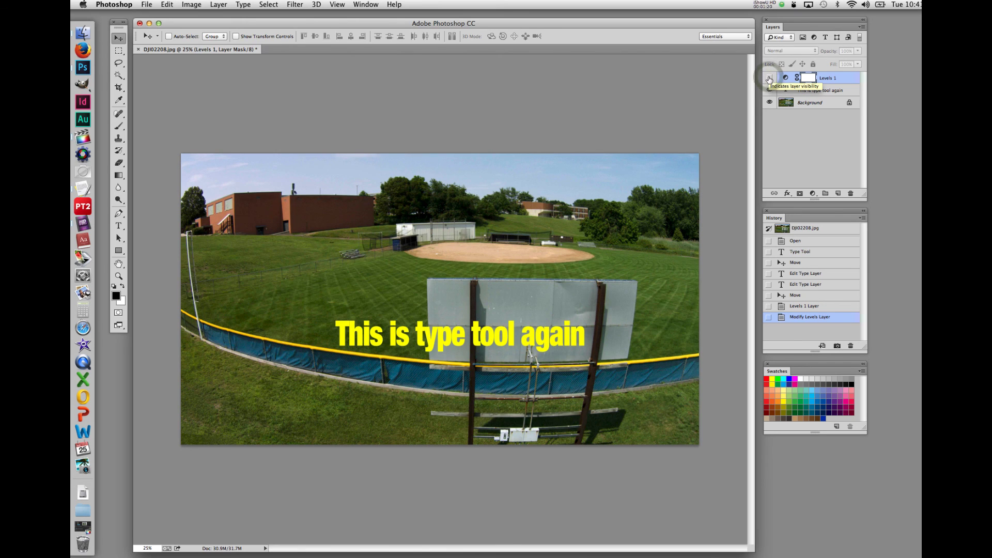
{"action": "left_click", "coordinate": [769, 77]}
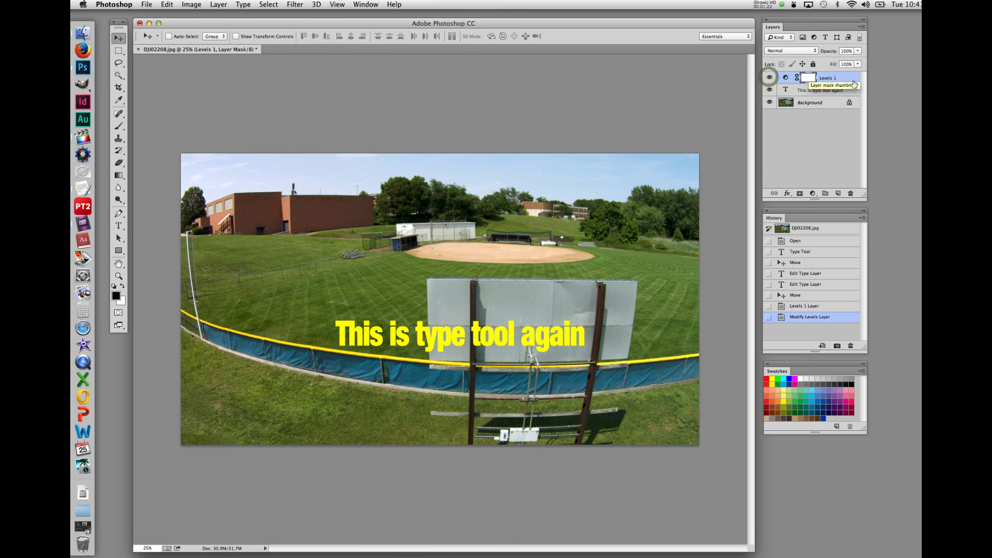